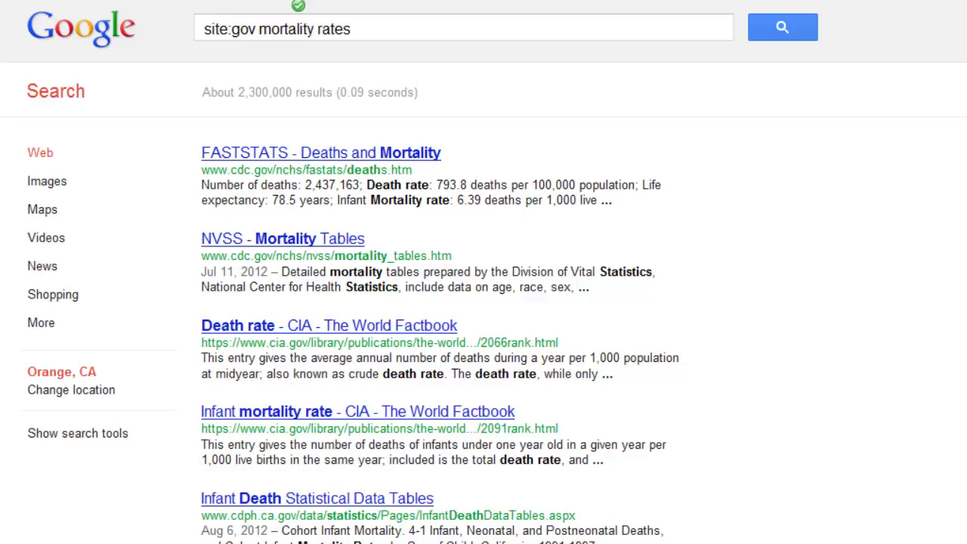
- Open Google's Advanced search page from the results for site:gov mortality rates
{"action": "triple_click", "coordinate": [413, 28]}
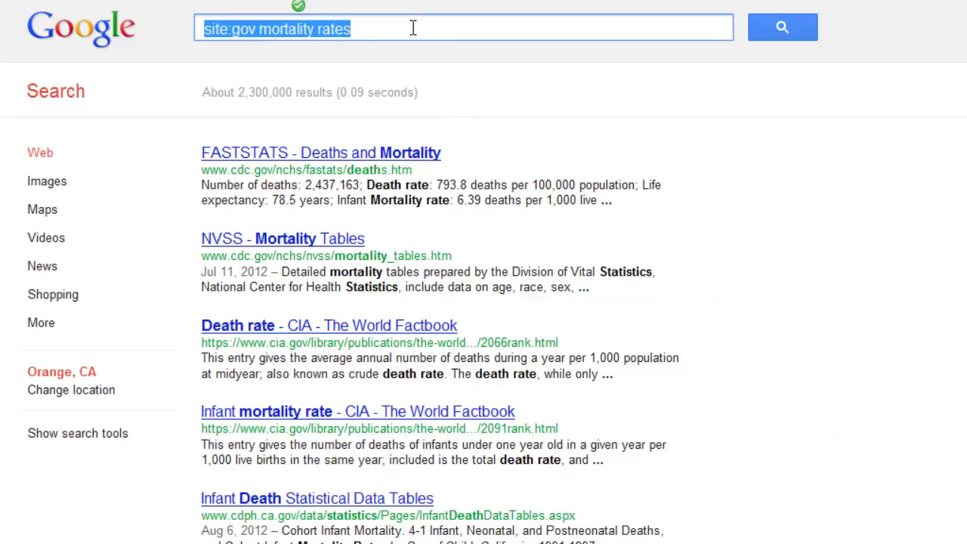
{"action": "left_click", "coordinate": [413, 28]}
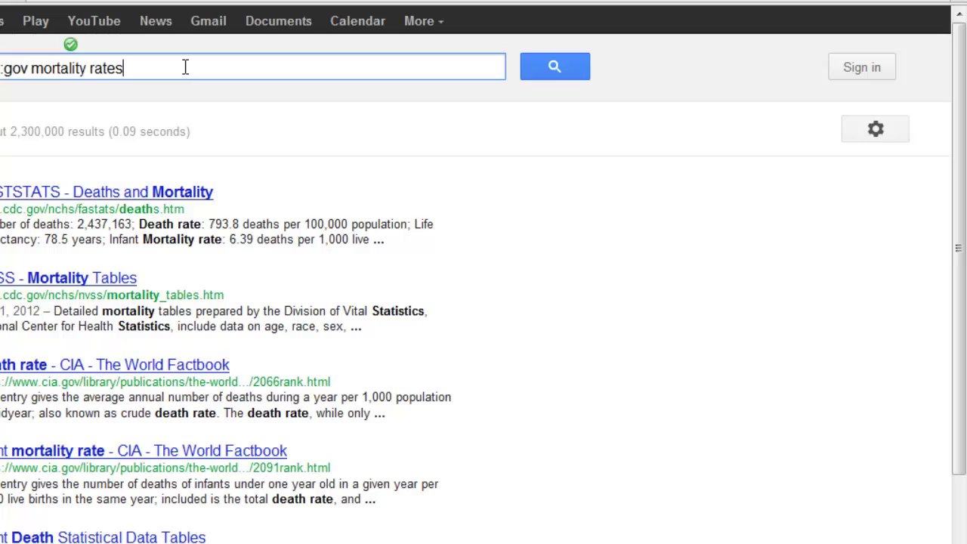
{"action": "left_click", "coordinate": [900, 133]}
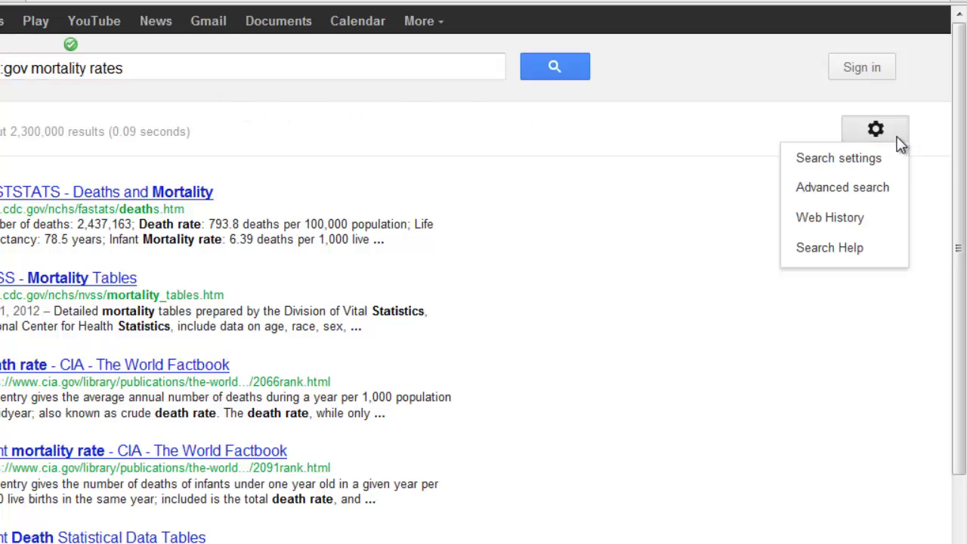
{"action": "left_click", "coordinate": [880, 188]}
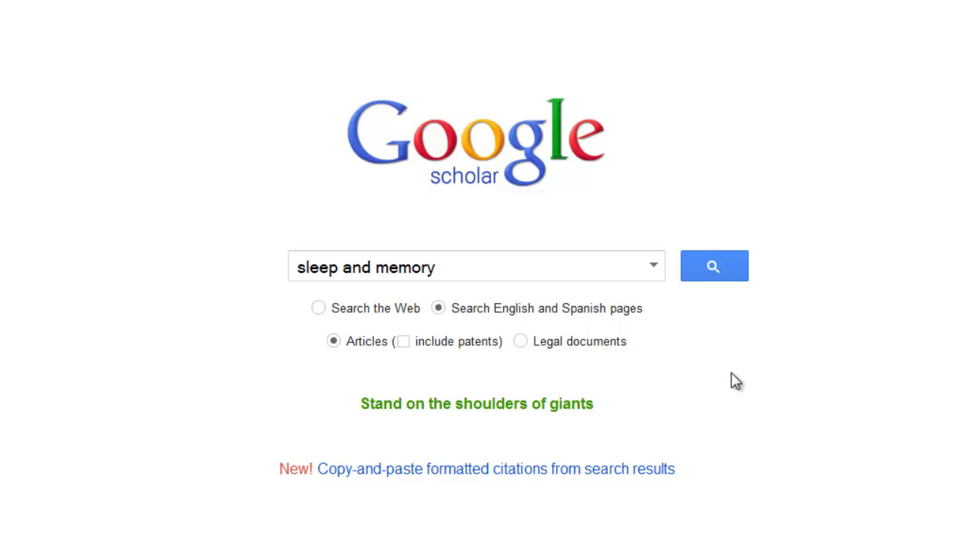
- Search Google Scholar articles for sleep and memory and highlight the Any time date filter beside the results
{"action": "left_click", "coordinate": [713, 269]}
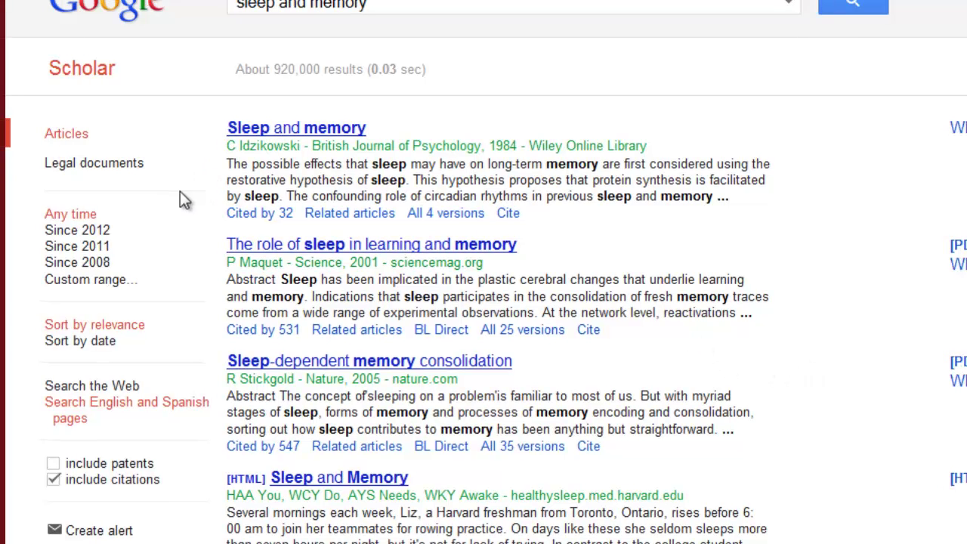
{"action": "left_click_drag", "start_coordinate": [110, 218], "coordinate": [50, 221]}
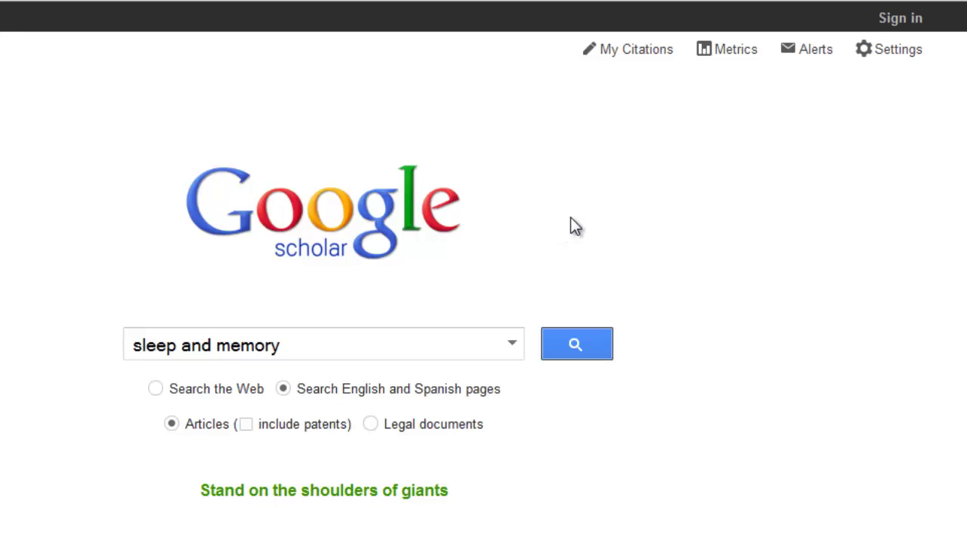
- Find chapman university in the Scholar library links settings, enable Chapman University - Where Can I Get This?, and save
{"action": "left_click", "coordinate": [896, 50]}
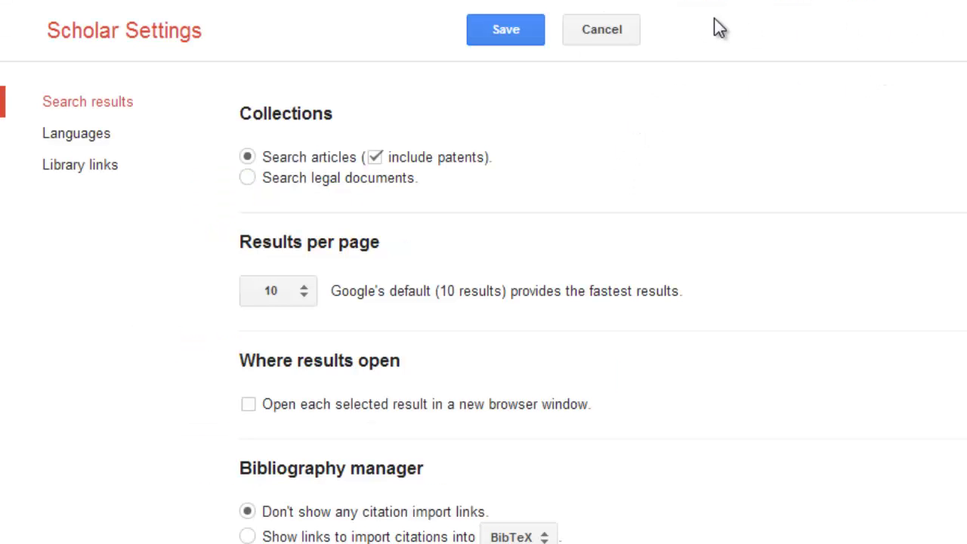
{"action": "left_click", "coordinate": [89, 172]}
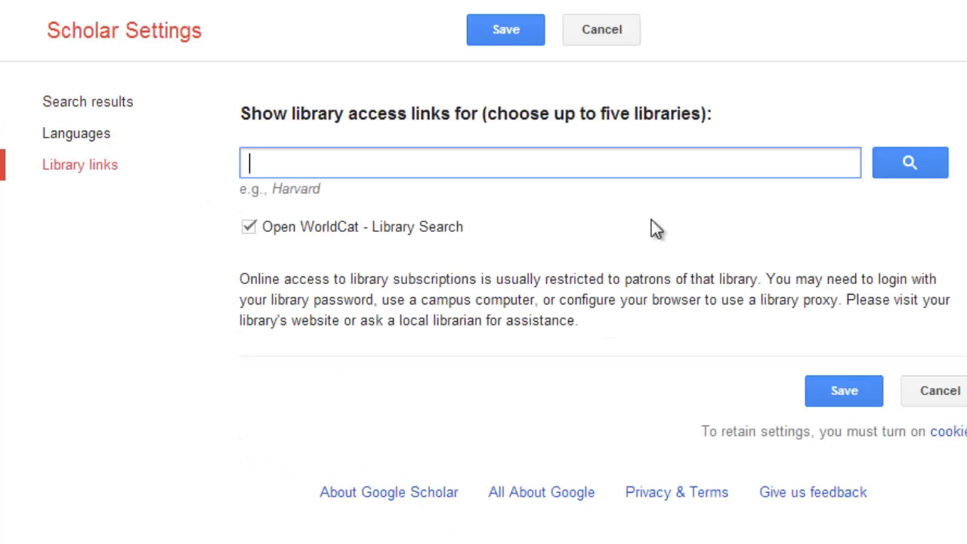
{"action": "type", "text": "chapma"}
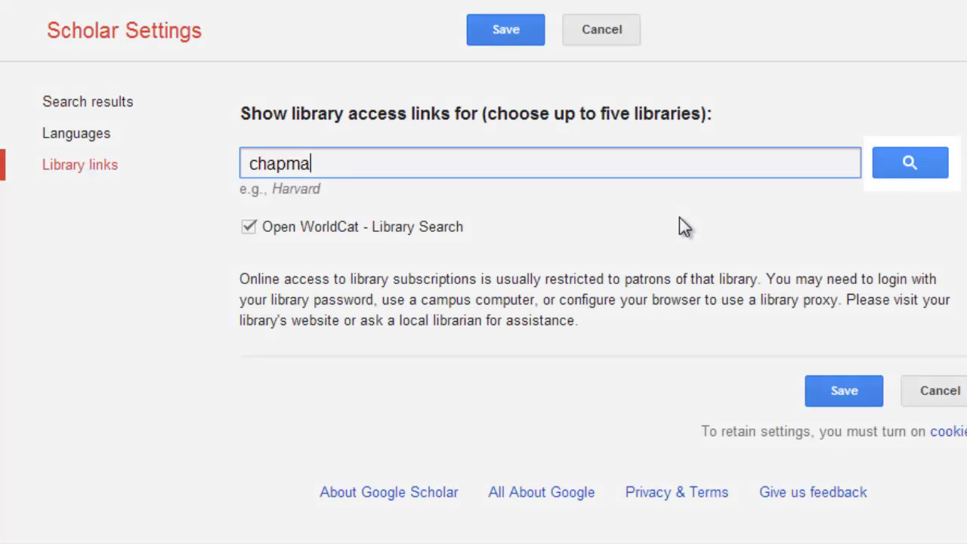
{"action": "type", "text": "n univeri"}
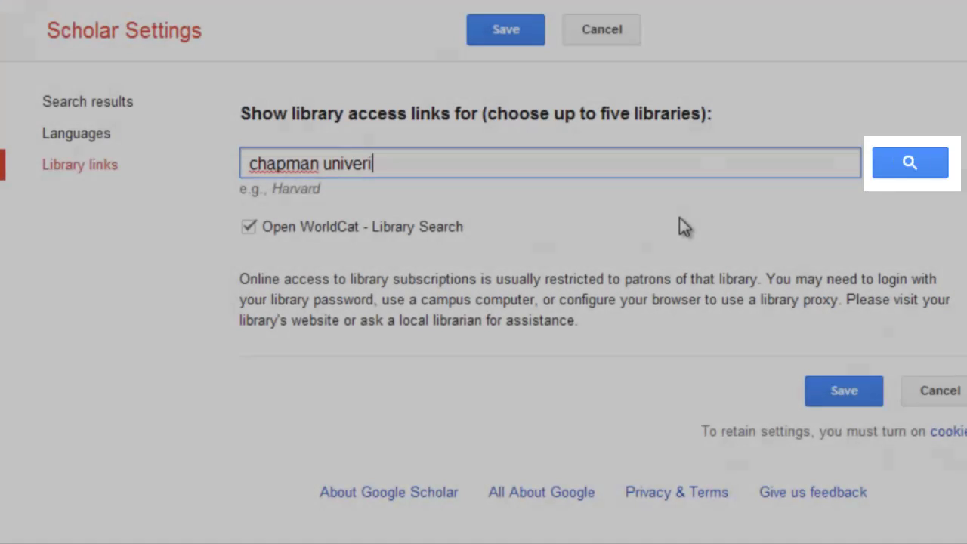
{"action": "key", "text": "BackSpace"}
{"action": "type", "text": "sity"}
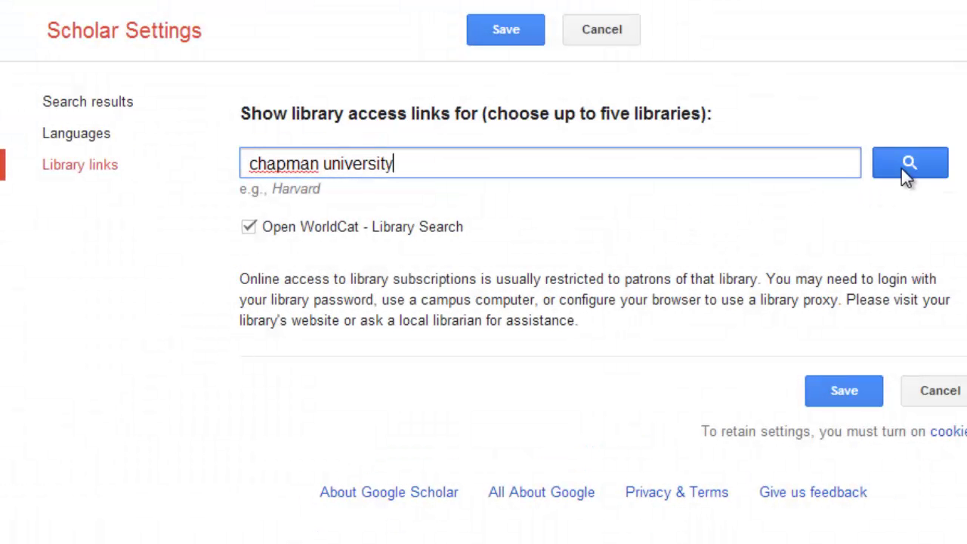
{"action": "left_click", "coordinate": [904, 170]}
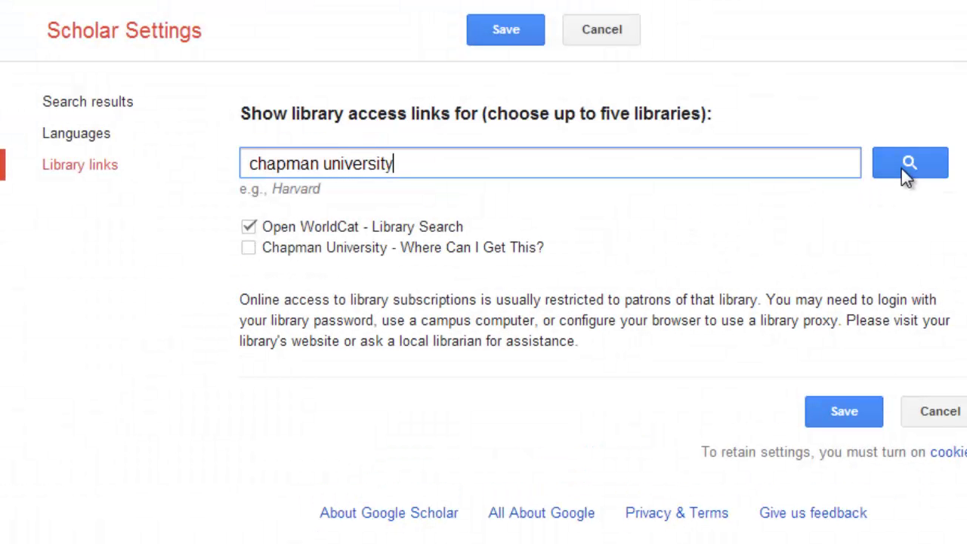
{"action": "left_click", "coordinate": [248, 250]}
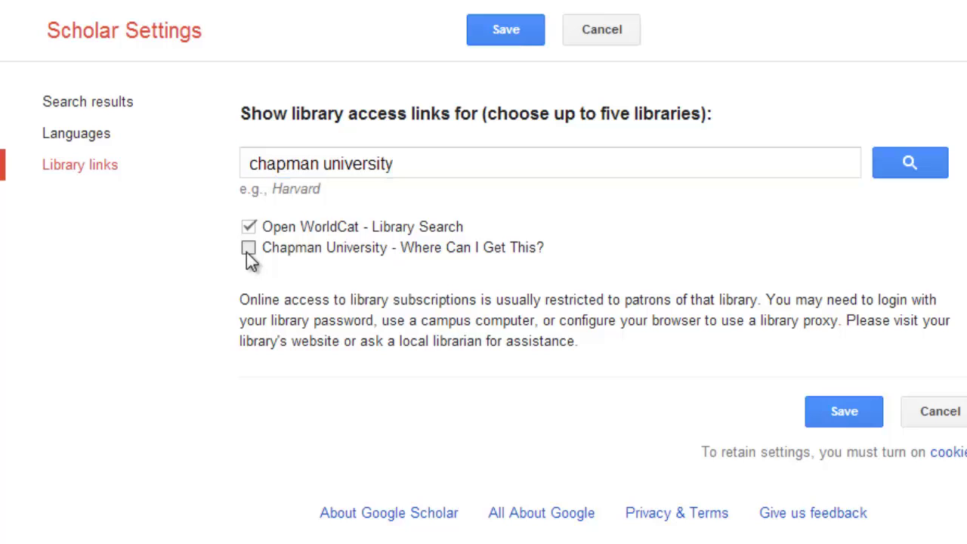
{"action": "left_click", "coordinate": [849, 411]}
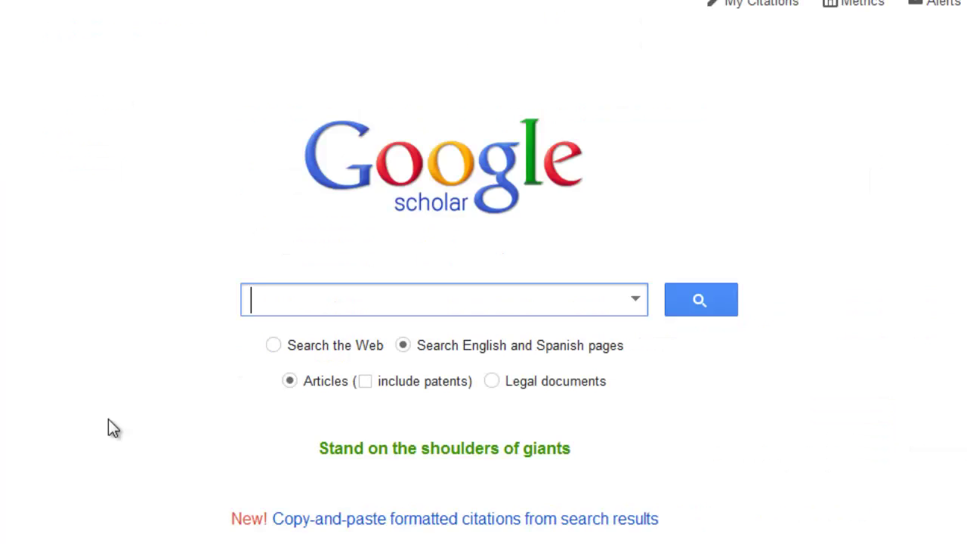
- Search Google Scholar articles for sleep and memory with the saved library settings
{"action": "type", "text": "sleep and memory"}
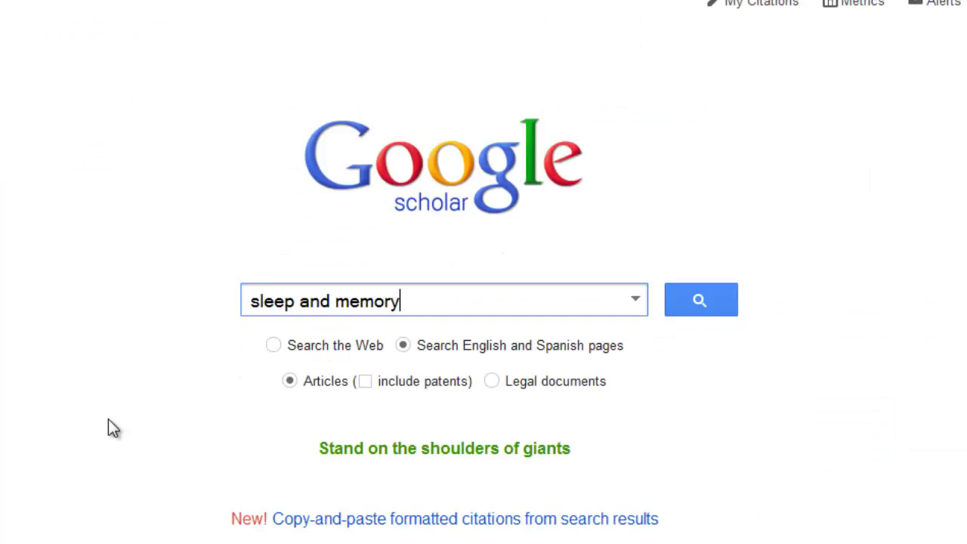
{"action": "key", "text": "Return"}
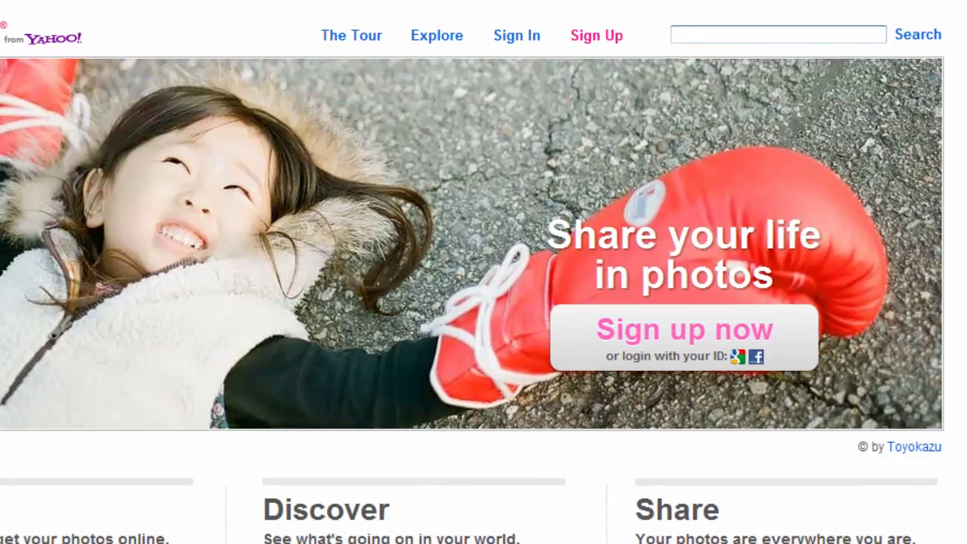
- Switch to Flickr, search its photos for cats, and restrict the search to The Commons
{"action": "type", "text": "cats"}
{"action": "left_click", "coordinate": [932, 44]}
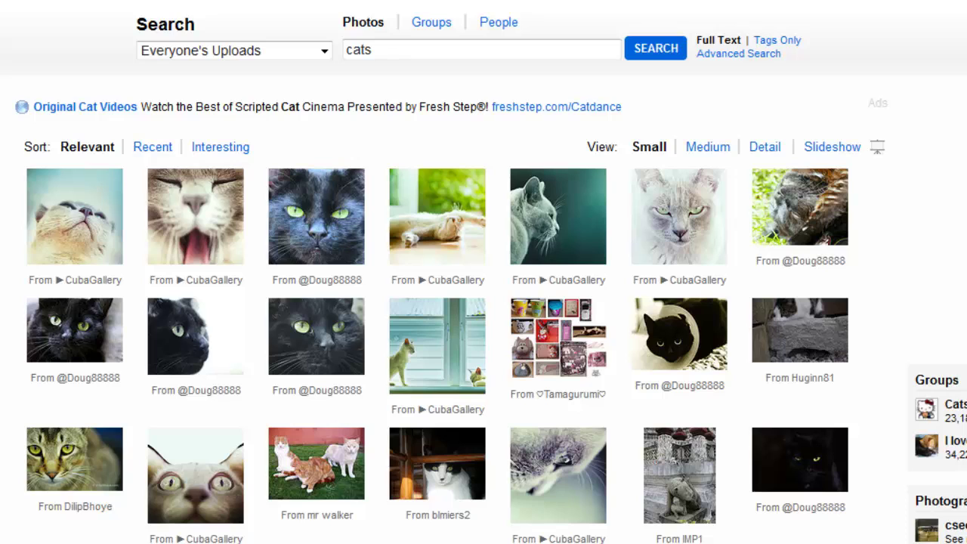
{"action": "left_click", "coordinate": [322, 53]}
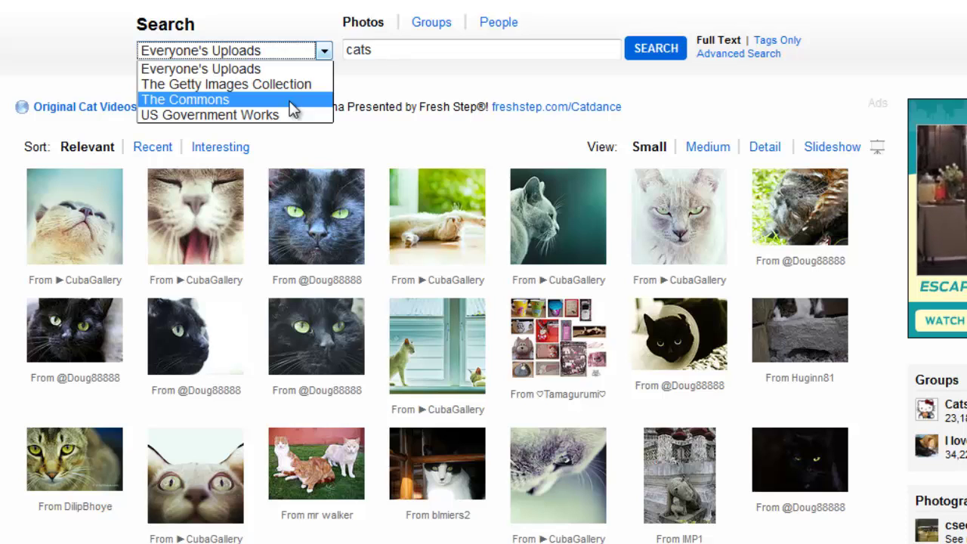
{"action": "left_click", "coordinate": [291, 102]}
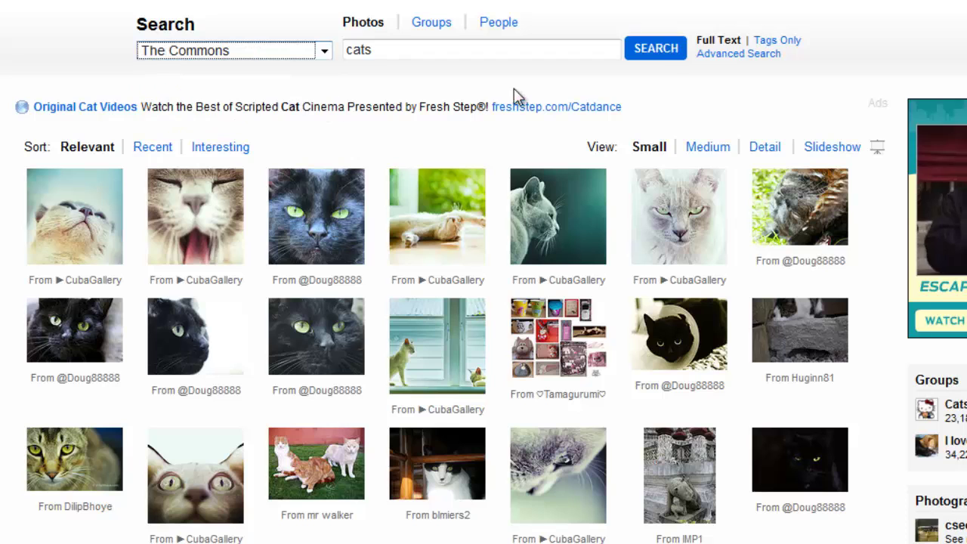
{"action": "left_click", "coordinate": [668, 59]}
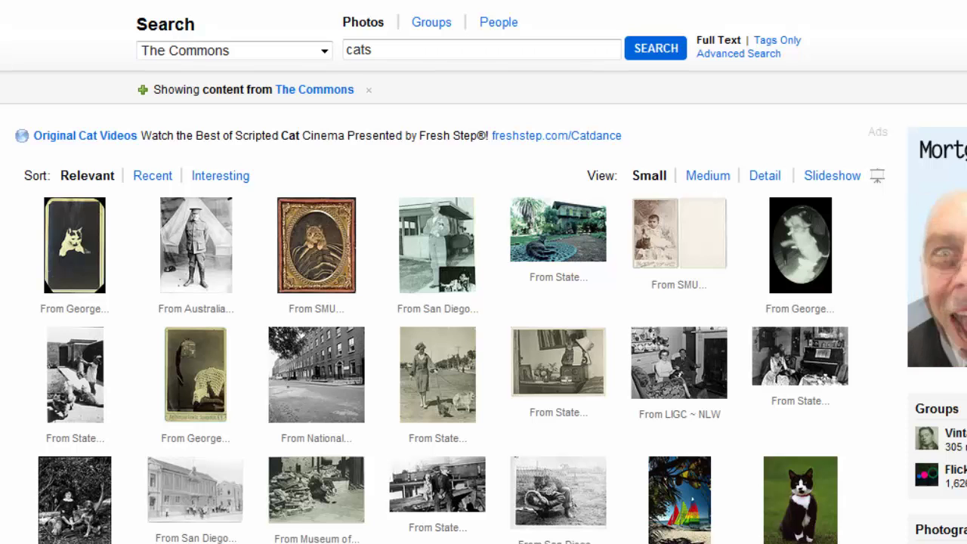
- Browse the Commons results and open the U.S. National Archives photo of the black-and-white cat sitting on grass
{"action": "scroll", "coordinate": [483, 302], "scroll_direction": "down", "scroll_amount": 3}
{"action": "scroll", "coordinate": [483, 302], "scroll_direction": "down", "scroll_amount": 3}
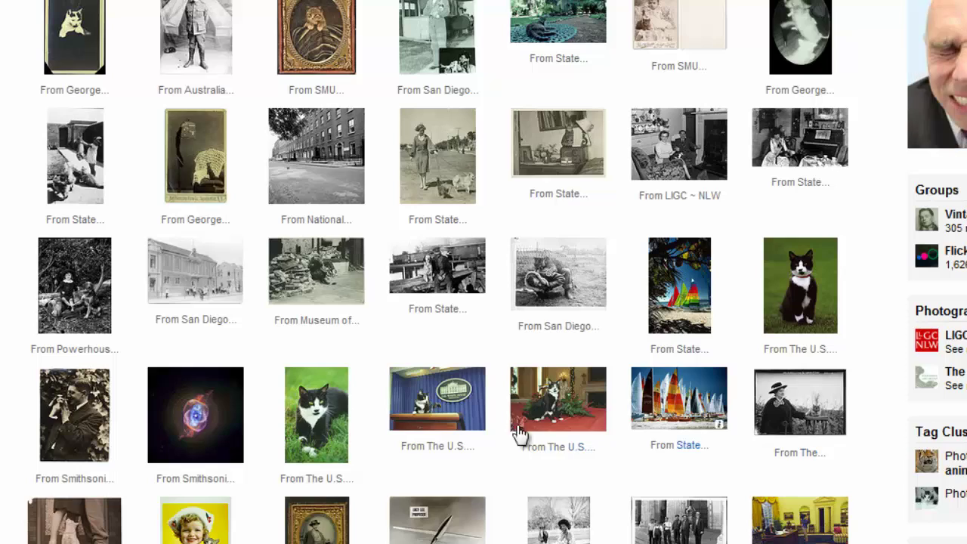
{"action": "left_click", "coordinate": [799, 272]}
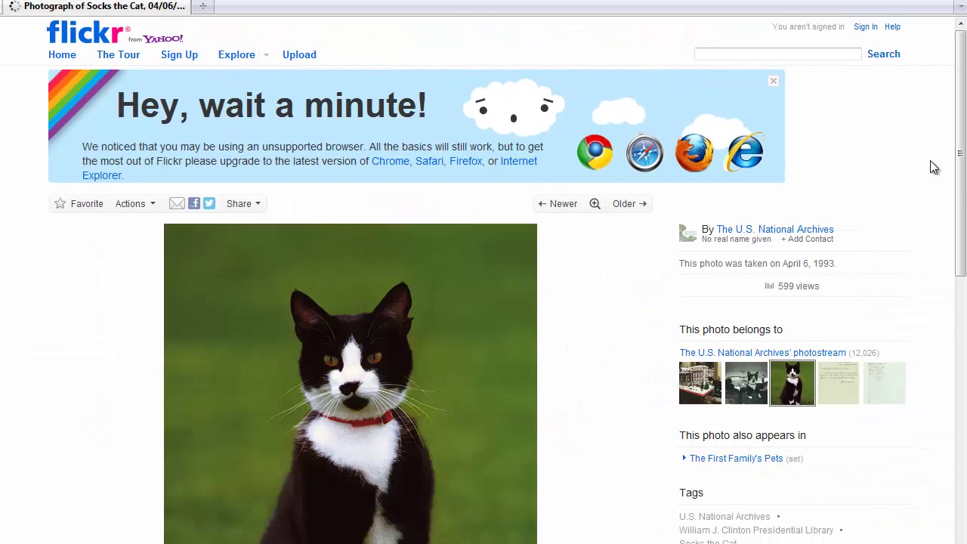
- Examine the cat photo's license and its descriptive source information, highlighting the license heading and statement
{"action": "scroll", "coordinate": [930, 160], "scroll_direction": "down", "scroll_amount": 5}
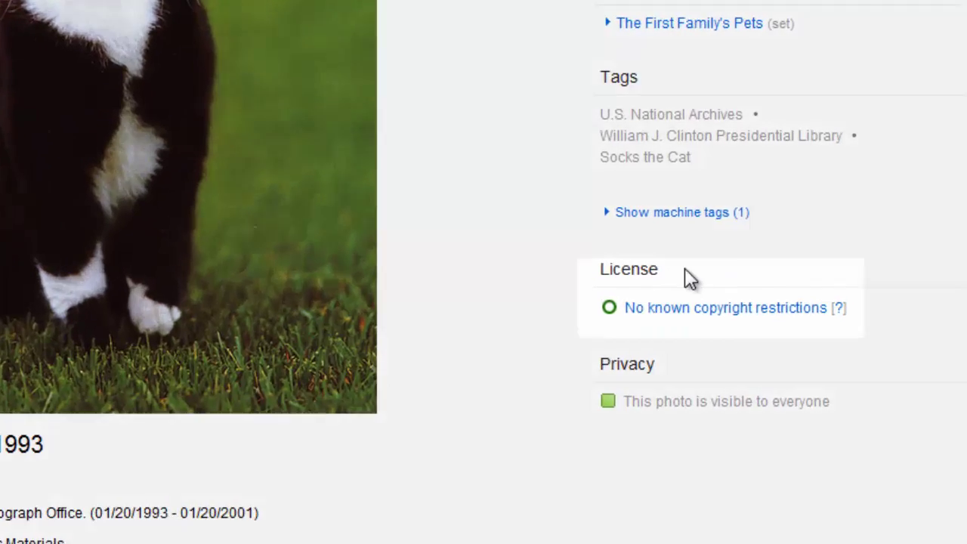
{"action": "left_click_drag", "start_coordinate": [658, 269], "coordinate": [599, 271]}
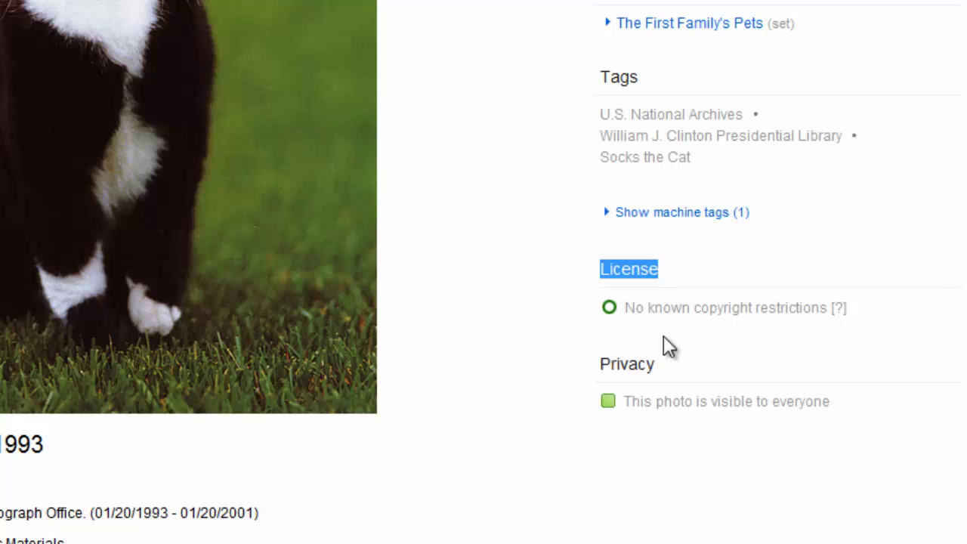
{"action": "left_click_drag", "start_coordinate": [869, 314], "coordinate": [647, 317]}
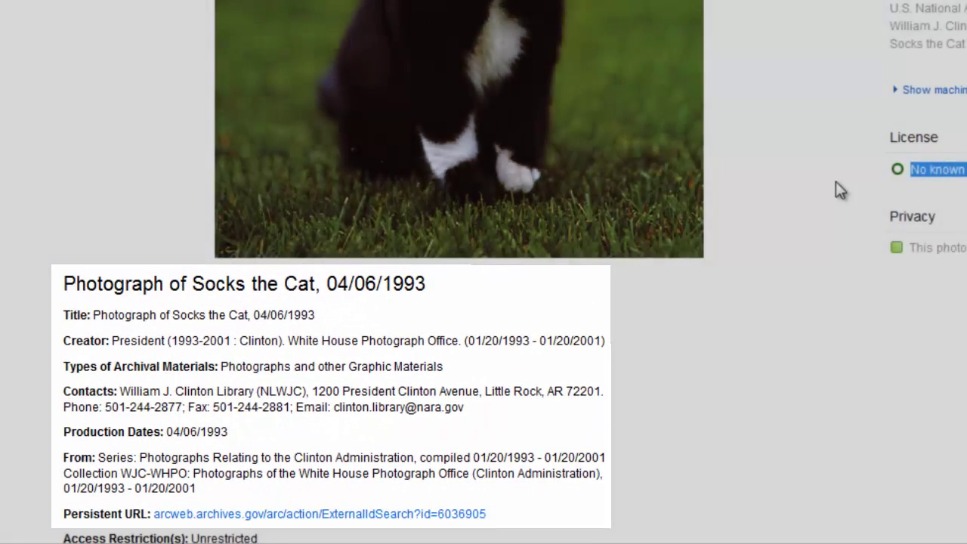
{"action": "left_click", "coordinate": [836, 182]}
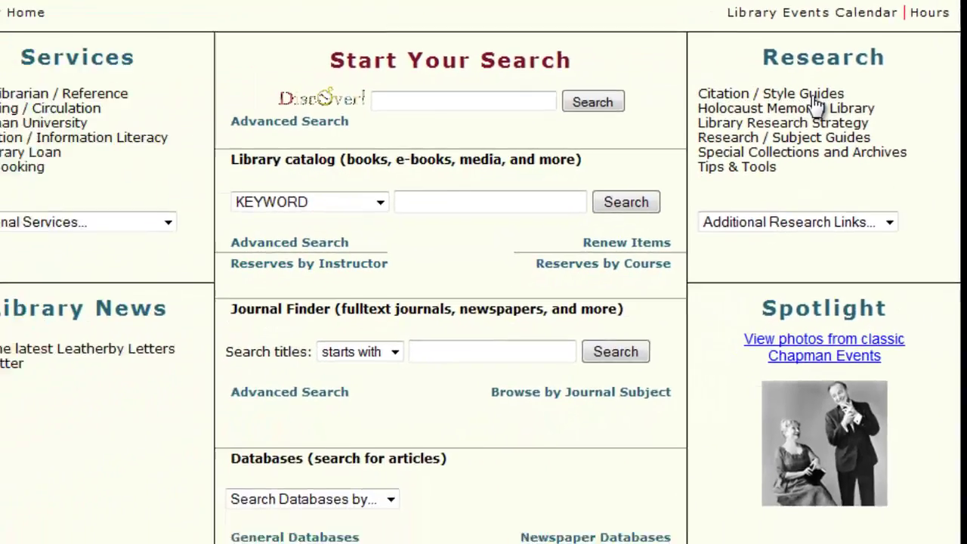
- Switch to the Chapman University library website and open its Citation / Style Guides page
{"action": "left_click", "coordinate": [690, 162]}
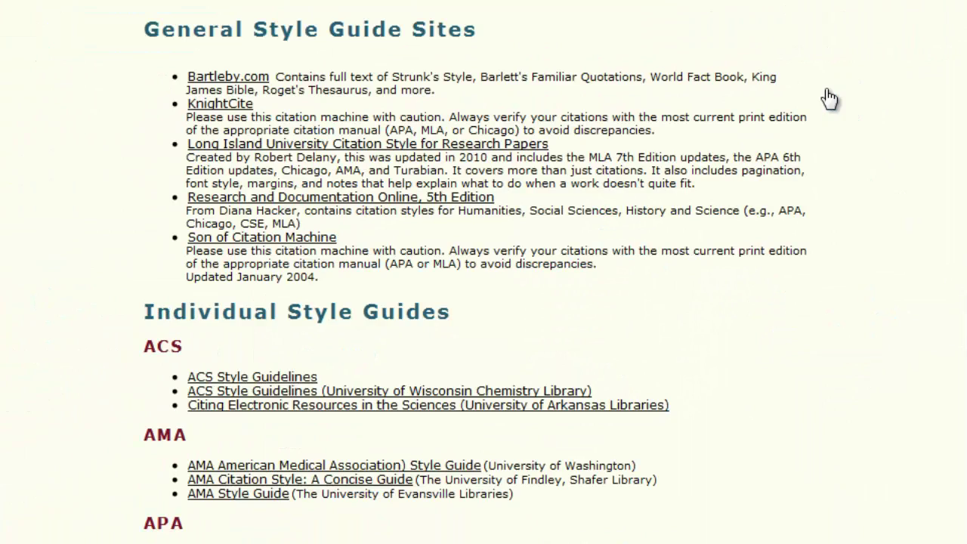